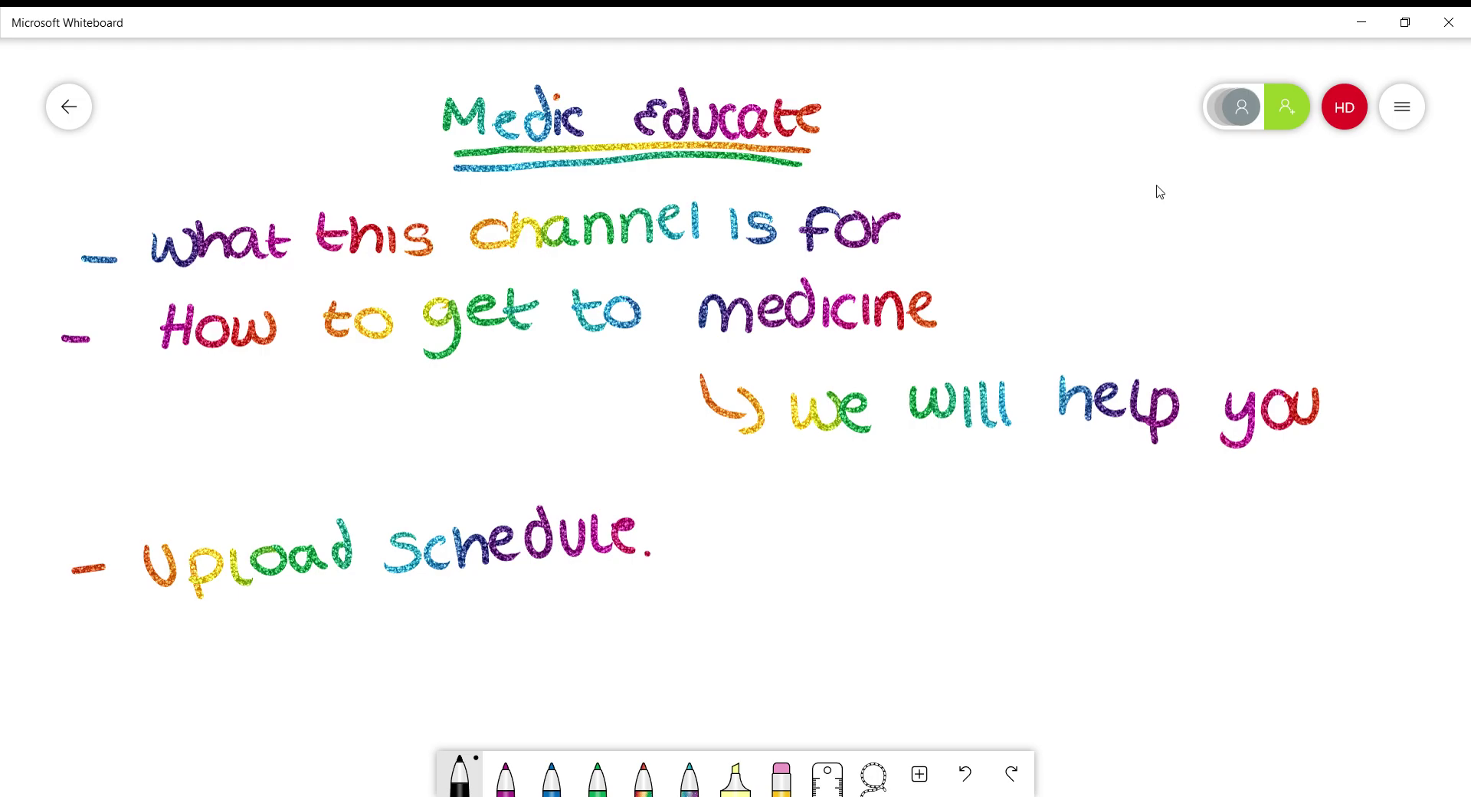
Draw the upper arrow from 'medicine' and write 'UCAT' at its end
mouse_move(950, 290)
mouse_down()
mouse_move(975, 261)
mouse_move(1072, 253)
mouse_up()
drag(1083, 225, 1096, 249)
mouse_move(1078, 240)
mouse_down()
mouse_move(1126, 222)
mouse_move(1111, 251)
mouse_up()
Draw the lower arrow from 'medicine' and handwrite 'Personal Statement' beside it
drag(984, 292, 1036, 306)
mouse_move(1019, 291)
mouse_down()
mouse_move(1037, 305)
mouse_move(1027, 317)
mouse_up()
mouse_move(1067, 289)
mouse_down()
mouse_move(1068, 324)
mouse_move(1072, 310)
mouse_move(1121, 321)
mouse_up()
mouse_move(1125, 322)
mouse_down()
mouse_move(1141, 297)
mouse_move(1143, 324)
mouse_move(1208, 300)
mouse_move(1216, 321)
mouse_up()
drag(1223, 289, 1221, 310)
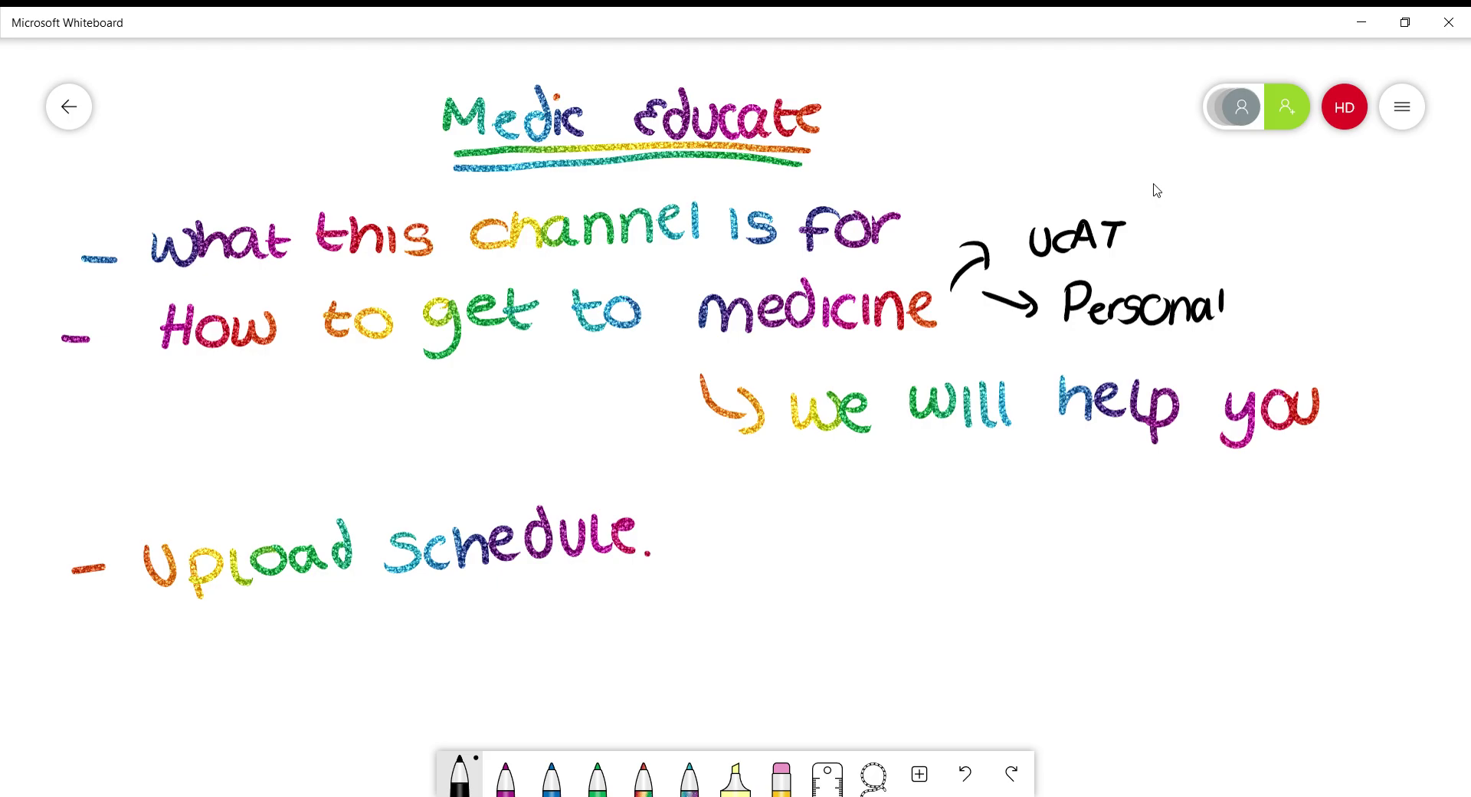
drag(1266, 280, 1246, 311)
mouse_move(1278, 278)
mouse_down()
mouse_move(1273, 312)
mouse_move(1292, 287)
mouse_up()
mouse_move(1307, 285)
mouse_down()
mouse_move(1291, 300)
mouse_move(1312, 308)
mouse_up()
drag(1317, 278, 1327, 309)
mouse_move(1327, 290)
mouse_down()
mouse_move(1346, 282)
mouse_move(1356, 304)
mouse_move(1406, 278)
mouse_move(1405, 306)
mouse_up()
mouse_move(1413, 274)
mouse_down()
mouse_move(1414, 294)
mouse_move(1425, 288)
mouse_up()
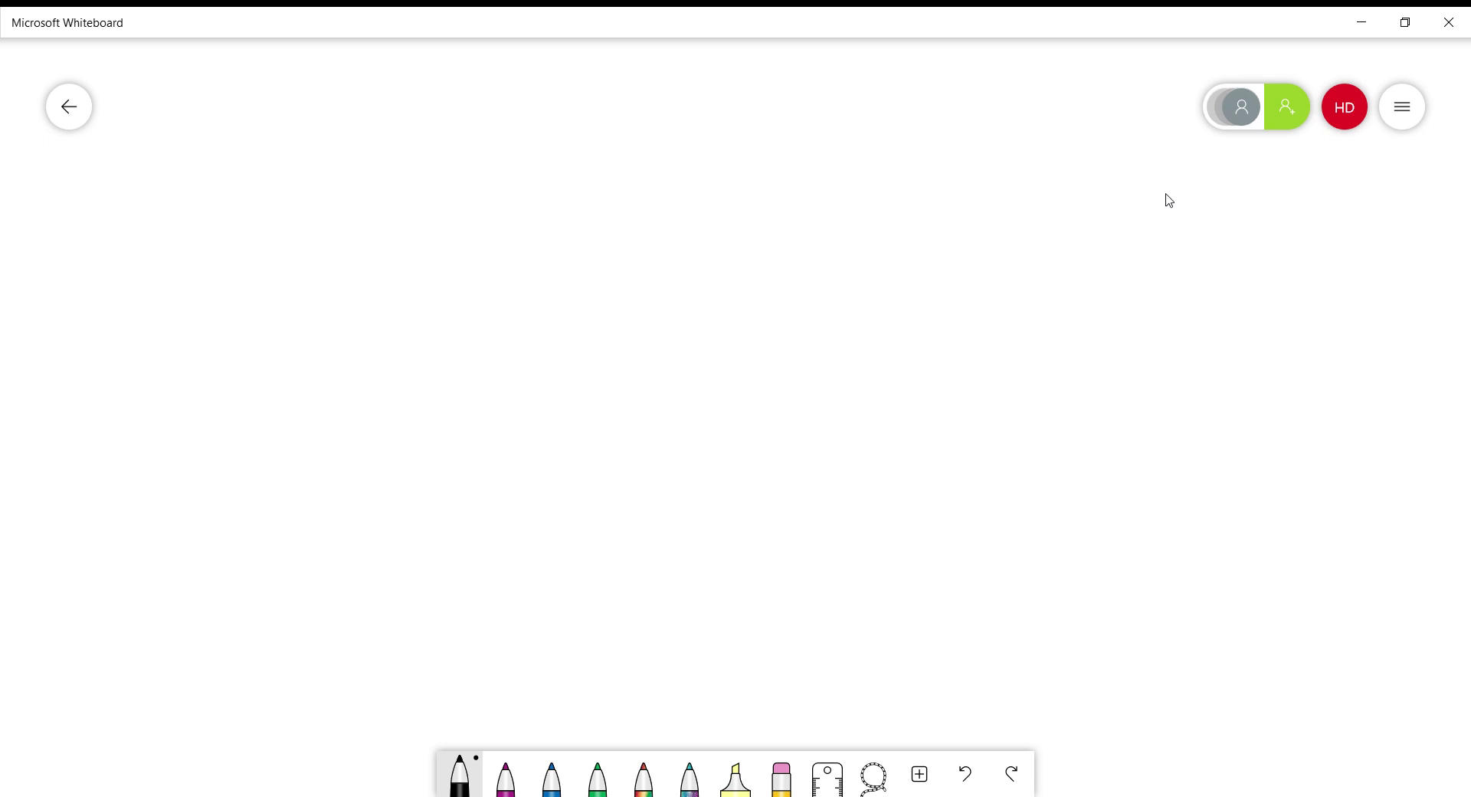
Handwrite the first bullet '- Practice exam Q's' at the top left
mouse_move(134, 168)
mouse_down()
mouse_move(167, 163)
mouse_move(197, 182)
mouse_up()
mouse_move(196, 139)
mouse_down()
mouse_move(201, 164)
mouse_move(248, 147)
mouse_move(304, 173)
mouse_up()
drag(314, 134, 329, 169)
mouse_move(315, 150)
mouse_down()
mouse_move(333, 146)
mouse_move(332, 163)
mouse_up()
drag(360, 144, 360, 170)
drag(366, 157, 488, 162)
mouse_move(488, 137)
mouse_down()
mouse_move(461, 165)
mouse_move(527, 153)
mouse_up()
drag(527, 142, 564, 153)
mouse_move(622, 125)
mouse_down()
mouse_move(615, 137)
mouse_move(621, 123)
mouse_up()
mouse_move(611, 151)
mouse_down()
mouse_move(645, 162)
mouse_move(649, 138)
mouse_up()
drag(688, 123, 665, 153)
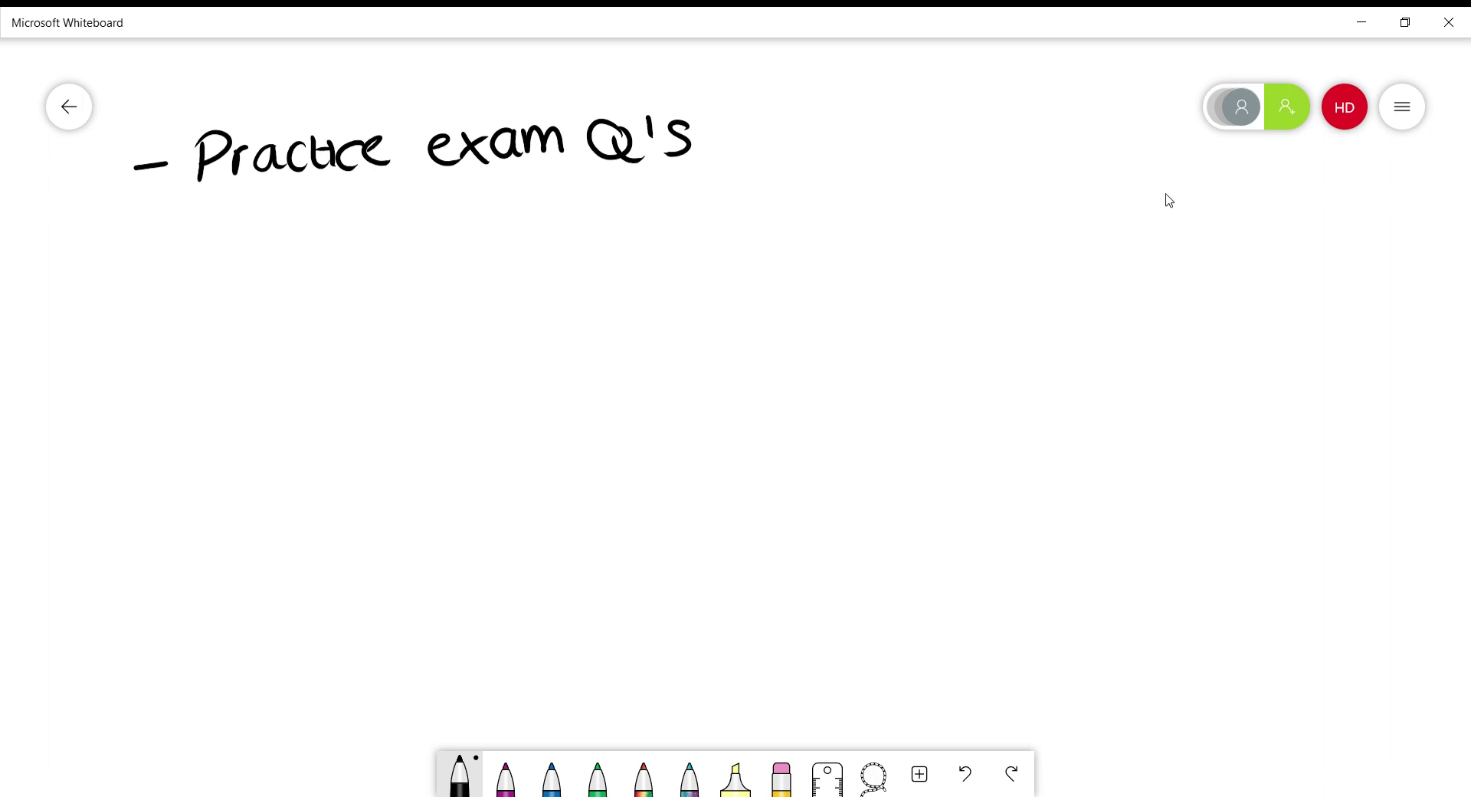
Start a second bullet below it reading '- Textbook references'
drag(133, 239, 163, 238)
drag(207, 208, 210, 258)
drag(233, 202, 188, 202)
drag(228, 231, 265, 239)
mouse_move(263, 215)
mouse_down()
mouse_move(238, 245)
mouse_move(300, 236)
mouse_move(306, 215)
mouse_up()
drag(310, 203, 316, 237)
drag(349, 216, 394, 236)
mouse_move(409, 207)
mouse_down()
mouse_move(408, 238)
mouse_move(470, 204)
mouse_move(506, 239)
mouse_up()
mouse_move(503, 218)
mouse_down()
mouse_move(552, 228)
mouse_move(575, 196)
mouse_up()
mouse_move(573, 208)
mouse_down()
mouse_move(592, 193)
mouse_move(596, 227)
mouse_up()
drag(596, 224, 677, 223)
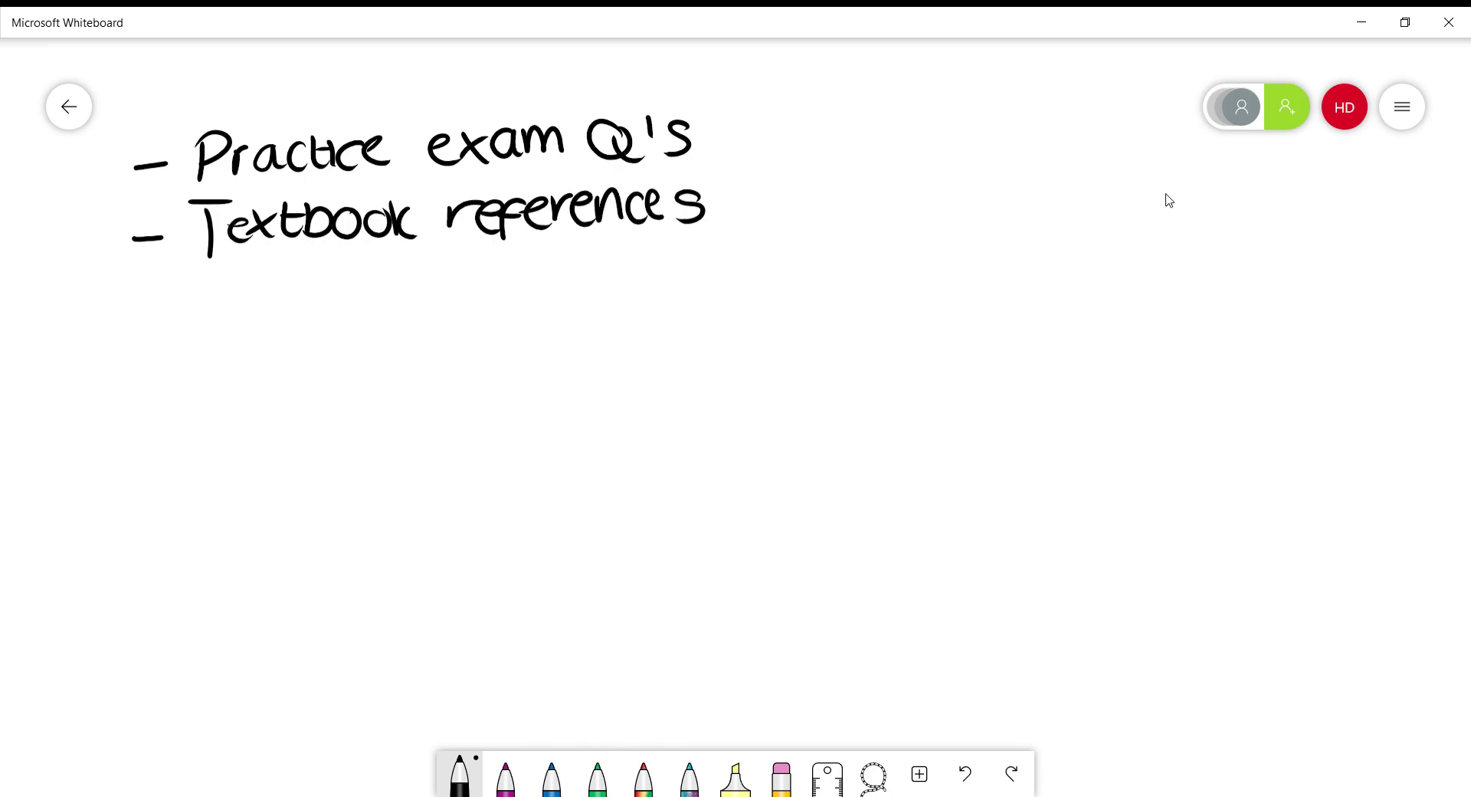
Finish the second bullet with 'in description'
drag(754, 186, 755, 219)
mouse_move(765, 220)
mouse_down()
mouse_move(777, 193)
mouse_move(799, 221)
mouse_up()
drag(846, 201, 843, 225)
drag(849, 175, 850, 223)
mouse_move(858, 203)
mouse_down()
mouse_move(893, 216)
mouse_move(936, 187)
mouse_move(943, 212)
mouse_up()
mouse_move(953, 188)
mouse_down()
mouse_move(955, 224)
mouse_move(984, 207)
mouse_up()
mouse_move(989, 177)
mouse_down()
mouse_move(995, 212)
mouse_move(1009, 188)
mouse_up()
mouse_move(1012, 182)
mouse_down()
mouse_move(1013, 210)
mouse_move(1028, 184)
mouse_move(1071, 208)
mouse_up()
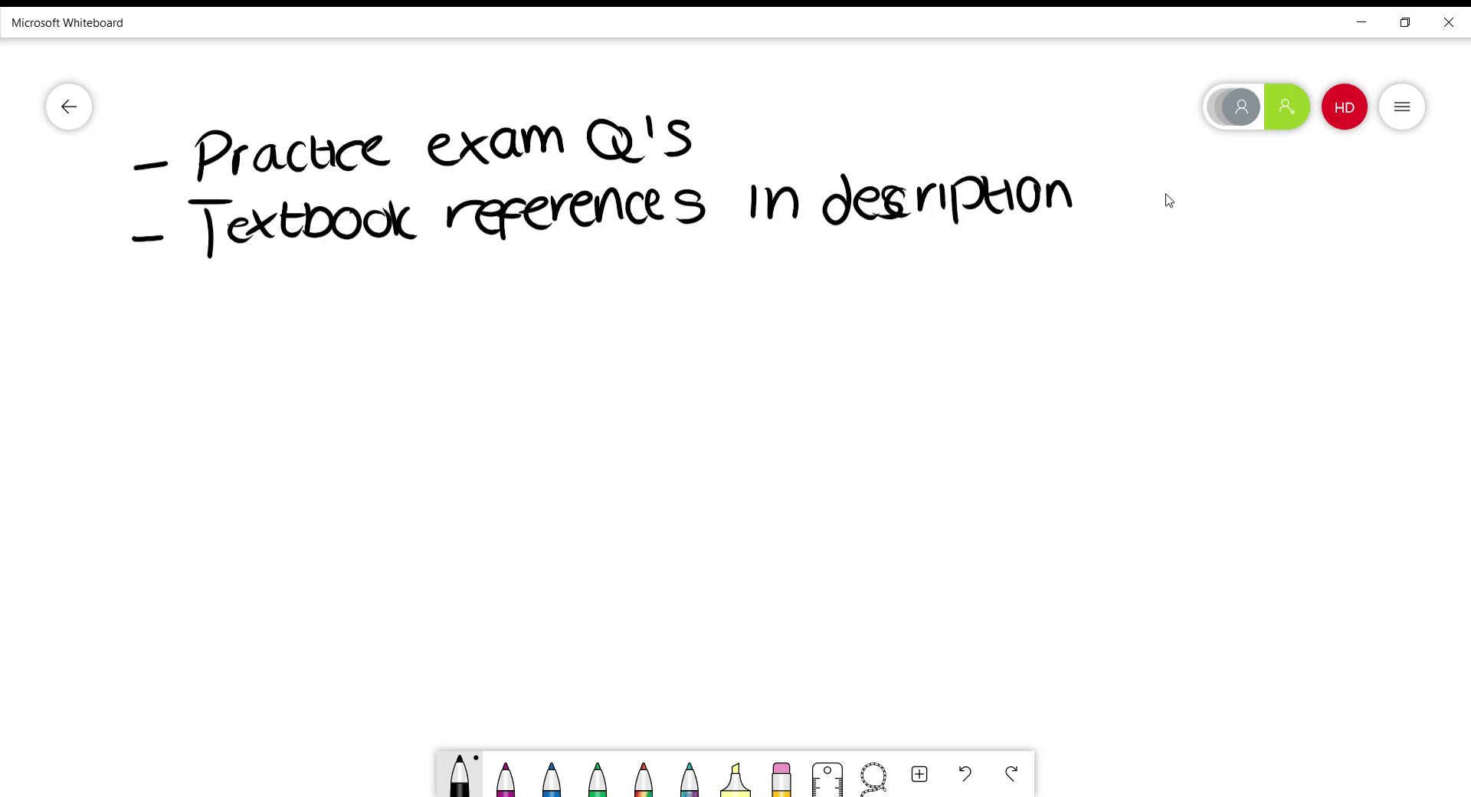
Draw a curved arrow below 'references' leading to 'kerboode' and an arrow after it
mouse_move(605, 253)
mouse_down()
mouse_move(674, 342)
mouse_move(662, 356)
mouse_up()
mouse_move(726, 303)
mouse_down()
mouse_move(775, 337)
mouse_move(793, 313)
mouse_up()
drag(797, 297, 800, 346)
drag(842, 314, 850, 315)
drag(877, 314, 893, 342)
mouse_move(896, 291)
mouse_down()
mouse_move(901, 343)
mouse_move(967, 325)
mouse_up()
mouse_move(1018, 308)
mouse_down()
mouse_move(1042, 306)
mouse_move(1020, 328)
mouse_up()
Write 'oxford textbook' after the arrow following 'kerboode'
mouse_move(1048, 301)
mouse_down()
mouse_move(1067, 329)
mouse_move(1045, 325)
mouse_up()
mouse_move(1088, 296)
mouse_down()
mouse_move(1071, 346)
mouse_move(1087, 320)
mouse_up()
mouse_move(1109, 297)
mouse_down()
mouse_move(1092, 321)
mouse_move(1113, 300)
mouse_up()
mouse_move(1123, 329)
mouse_down()
mouse_move(1138, 302)
mouse_move(1154, 337)
mouse_up()
drag(1160, 290, 1163, 336)
mouse_move(956, 355)
mouse_down()
mouse_move(973, 397)
mouse_move(994, 372)
mouse_up()
drag(981, 383, 1027, 390)
mouse_move(1026, 366)
mouse_down()
mouse_move(1002, 389)
mouse_move(1039, 395)
mouse_up()
mouse_move(1030, 374)
mouse_down()
mouse_move(1055, 371)
mouse_move(1053, 389)
mouse_move(1071, 394)
mouse_up()
drag(1103, 360, 1145, 392)
Add a hooked arrow to 'OCR A specific' and thicken the arrowhead after 'kerboode'
drag(1166, 359, 1165, 394)
drag(1014, 432, 1031, 505)
click(1153, 480)
drag(1113, 468, 1157, 507)
mouse_move(1163, 469)
mouse_down()
mouse_move(1162, 504)
mouse_move(1182, 502)
mouse_up()
drag(1222, 455, 1215, 503)
mouse_move(1224, 455)
mouse_down()
mouse_move(1247, 498)
mouse_move(1239, 483)
mouse_move(1317, 526)
mouse_up()
mouse_move(1315, 472)
mouse_down()
mouse_move(1319, 506)
mouse_move(1375, 507)
mouse_up()
drag(1385, 478, 1387, 505)
drag(1401, 469, 1391, 526)
drag(1395, 498, 1411, 504)
drag(1438, 475, 1441, 498)
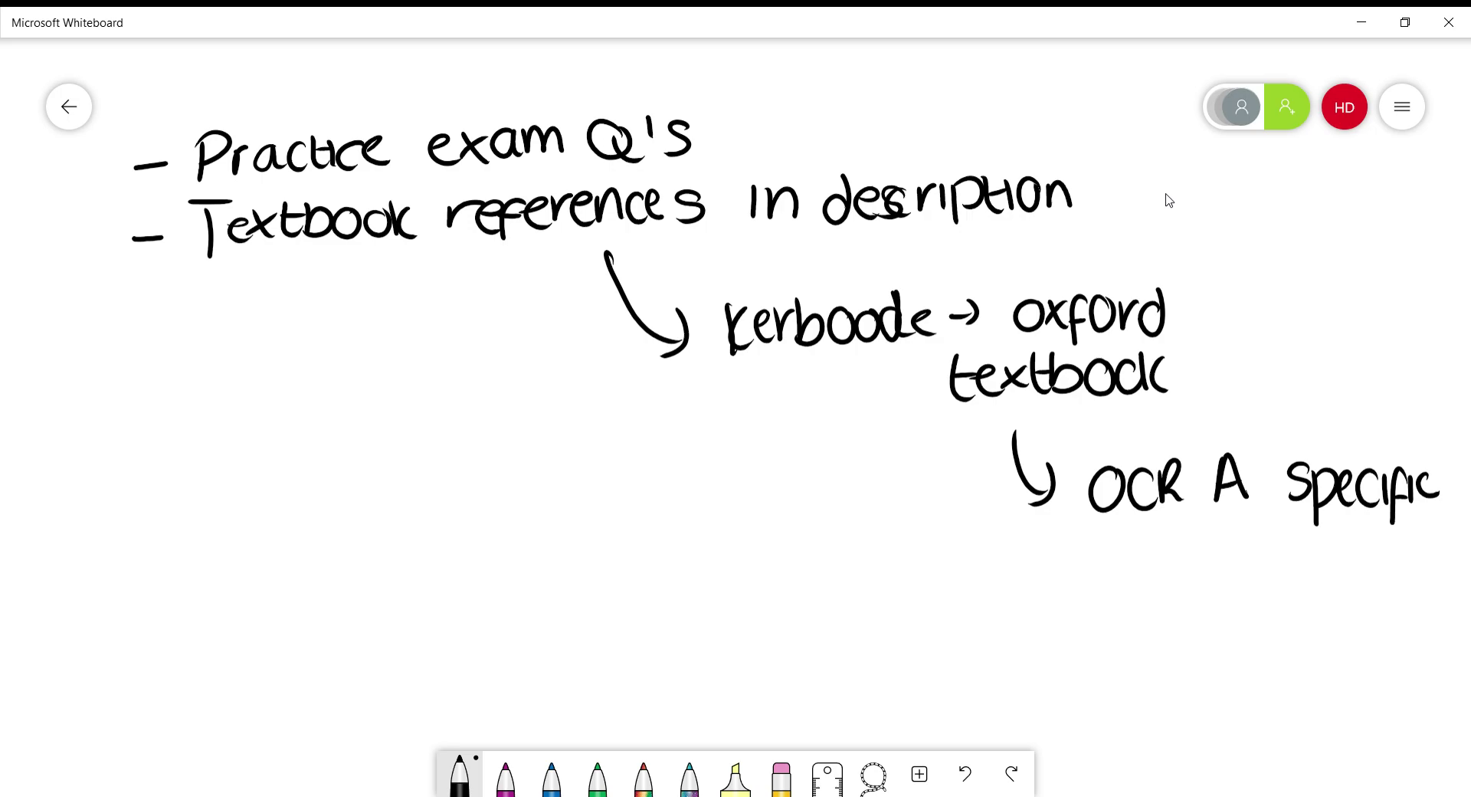
drag(971, 298, 959, 333)
Wipe all ink with the eraser's Clear canvas option, then return to the black pen
click(782, 778)
click(781, 777)
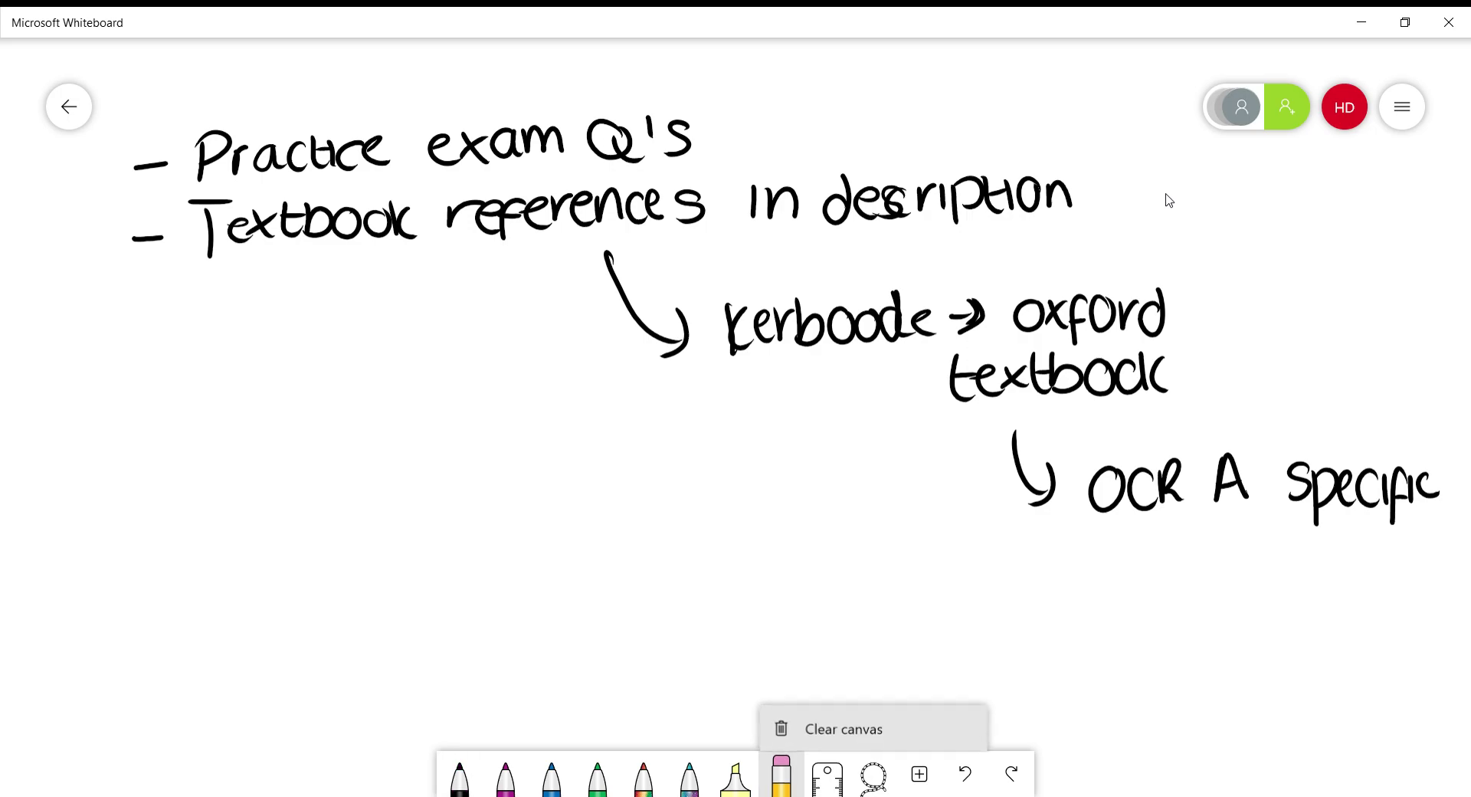
click(850, 729)
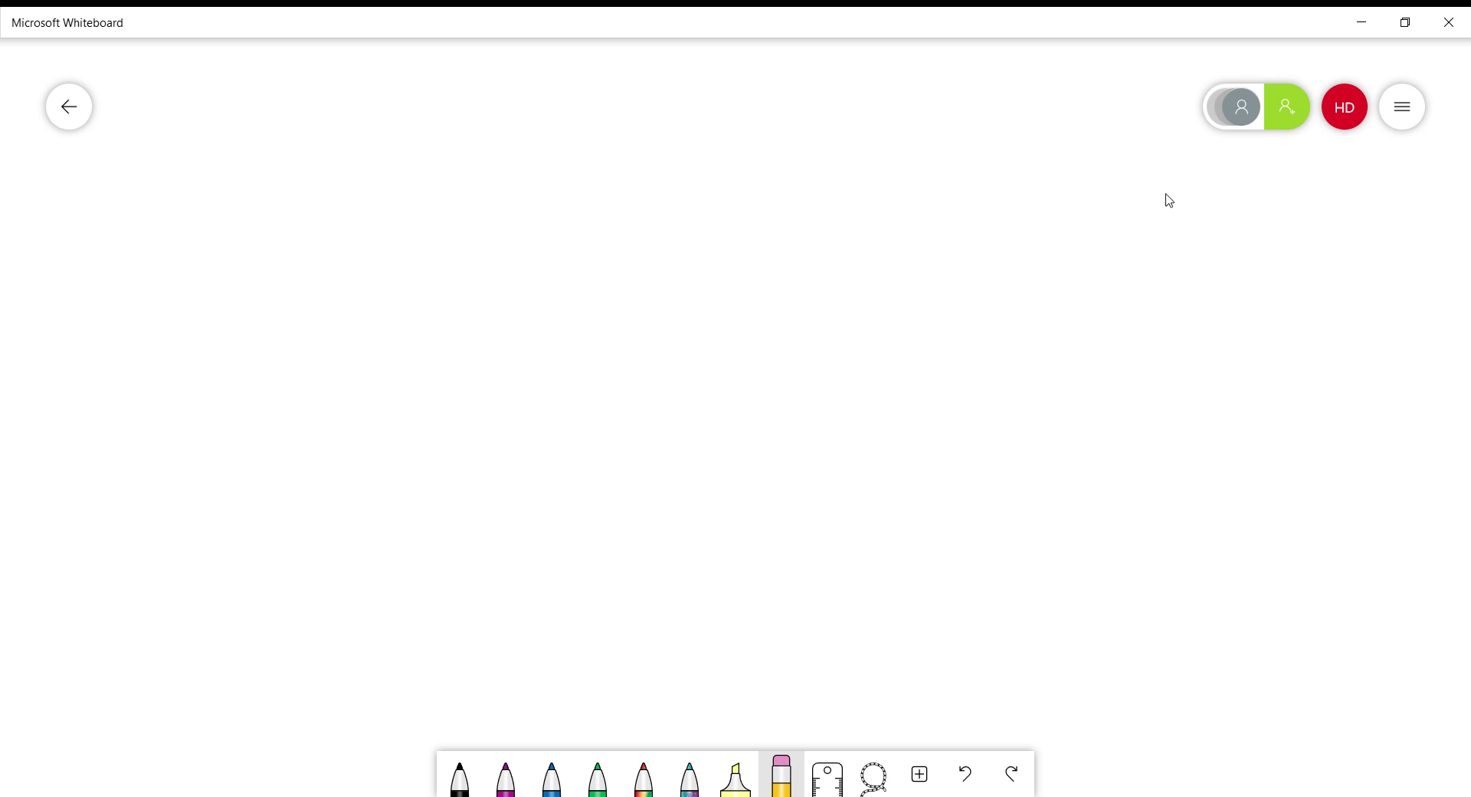
key(ctrl+alt+p)
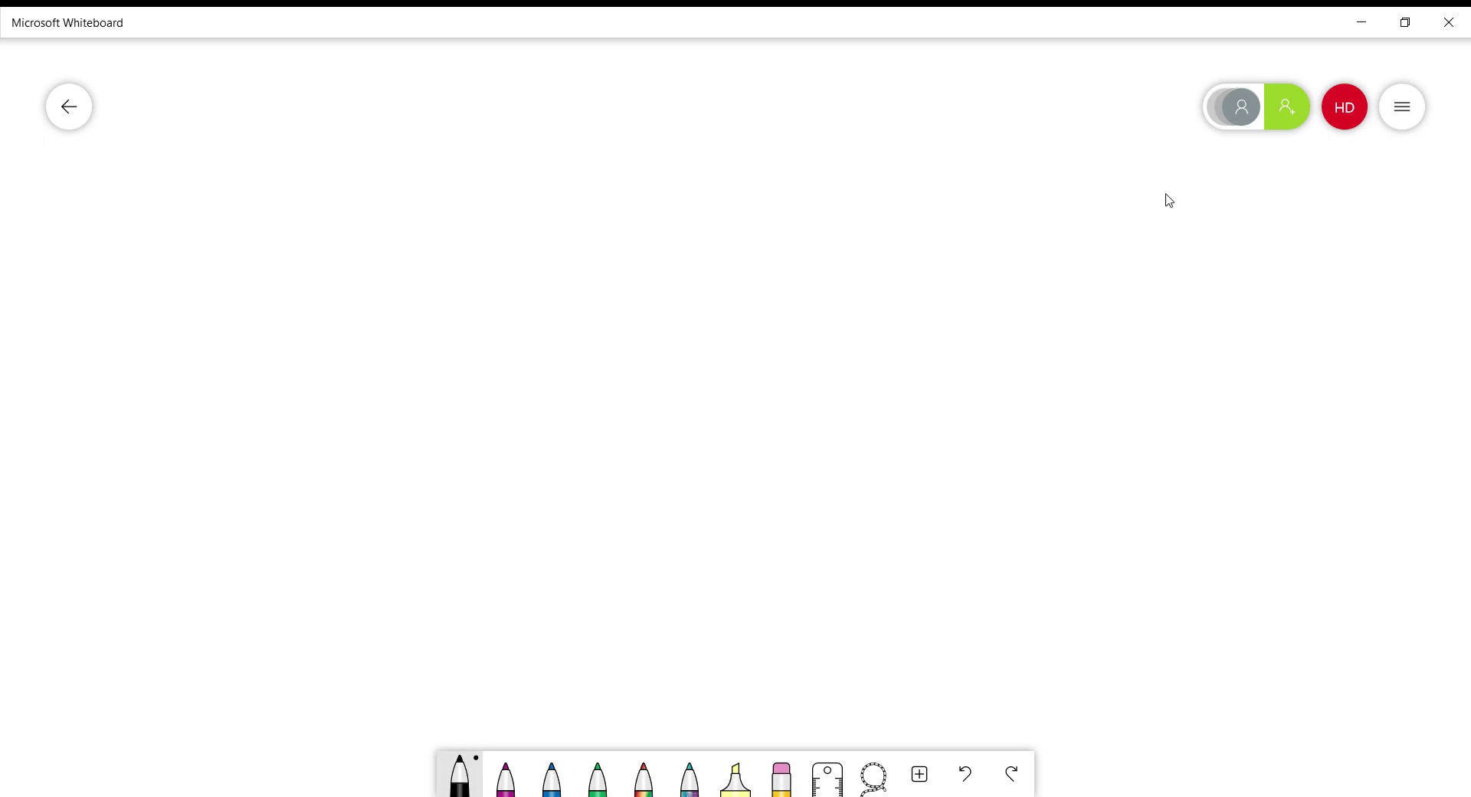
Draw a down arrow near the top centre and write 'Work experience' below it
drag(623, 71, 633, 145)
mouse_move(652, 127)
mouse_down()
mouse_move(650, 143)
mouse_move(613, 147)
mouse_up()
drag(535, 197, 576, 196)
mouse_move(597, 207)
mouse_down()
mouse_move(583, 230)
mouse_move(599, 206)
mouse_up()
mouse_move(613, 202)
mouse_down()
mouse_move(613, 230)
mouse_move(647, 191)
mouse_move(651, 228)
mouse_up()
drag(677, 203, 709, 217)
mouse_move(710, 190)
mouse_down()
mouse_move(728, 219)
mouse_move(704, 216)
mouse_move(737, 235)
mouse_up()
mouse_move(734, 196)
mouse_down()
mouse_move(737, 215)
mouse_move(788, 219)
mouse_move(810, 201)
mouse_move(814, 219)
mouse_up()
drag(825, 202, 920, 215)
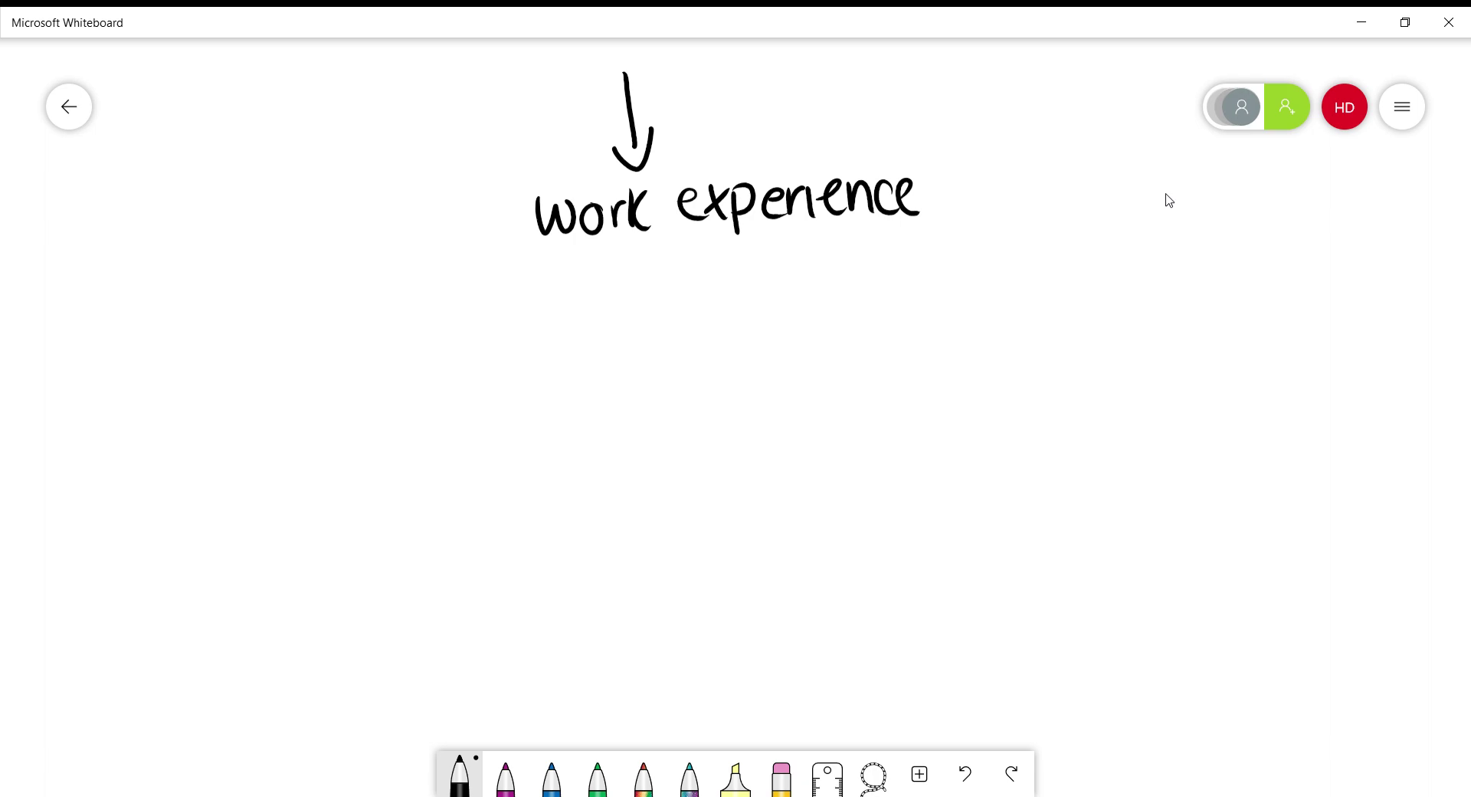
Add a hooked arrow below 'experience' and write 'retail or', beginning 'Charity'
mouse_move(751, 255)
mouse_down()
mouse_move(796, 285)
mouse_move(794, 307)
mouse_move(881, 265)
mouse_move(893, 293)
mouse_up()
mouse_move(903, 255)
mouse_down()
mouse_move(910, 293)
mouse_move(910, 267)
mouse_up()
mouse_move(927, 260)
mouse_down()
mouse_move(930, 287)
mouse_move(956, 290)
mouse_up()
drag(1019, 251, 1018, 253)
mouse_move(1039, 255)
mouse_down()
mouse_move(1039, 276)
mouse_move(1054, 253)
mouse_move(1132, 280)
mouse_up()
drag(1163, 251, 1165, 281)
drag(1174, 251, 1176, 277)
Undo the stray text box and botched strokes, then rewrite 'Char' after 'or'
click(1169, 200)
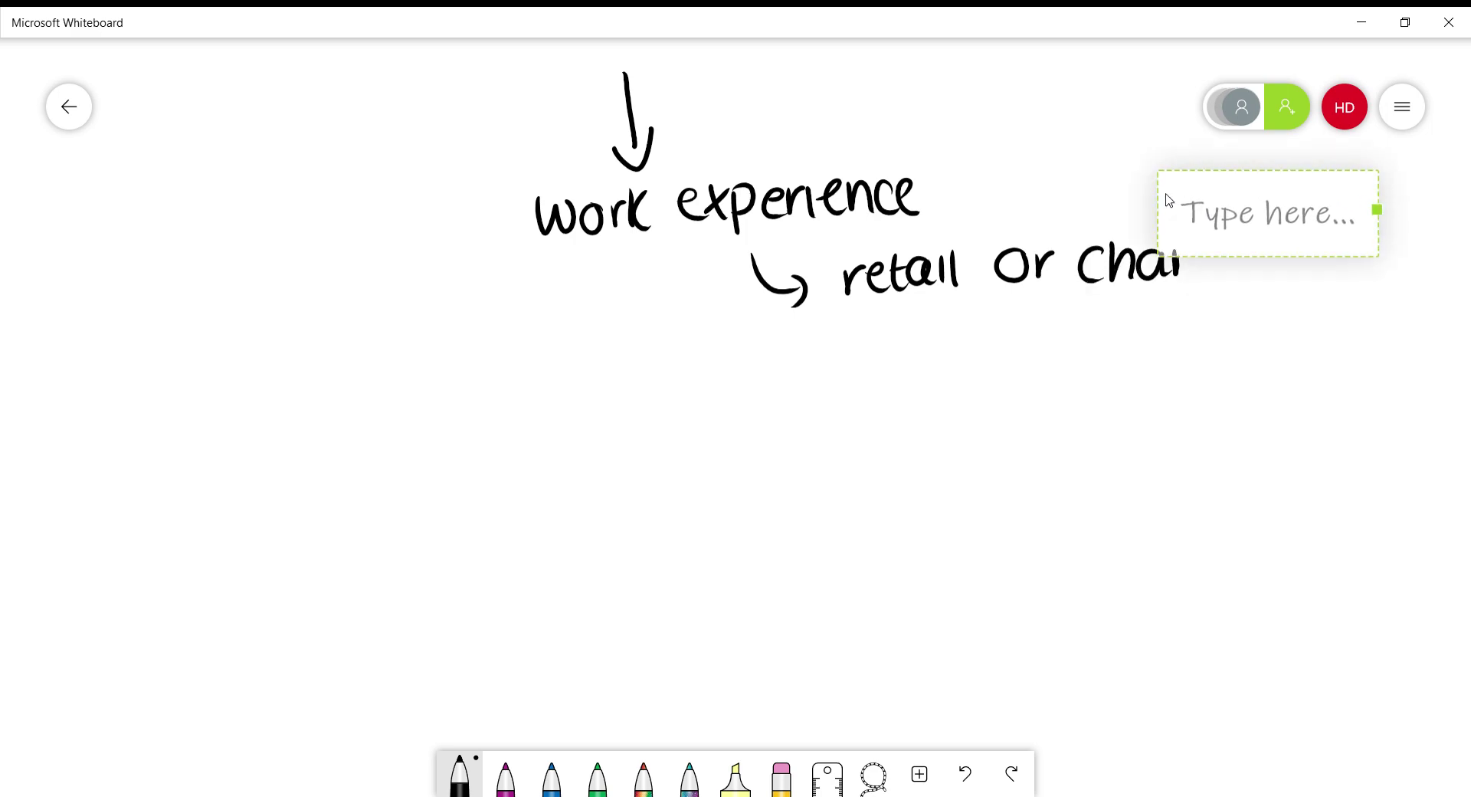
key(ctrl+z)
key(ctrl+z)
key(ctrl+z)
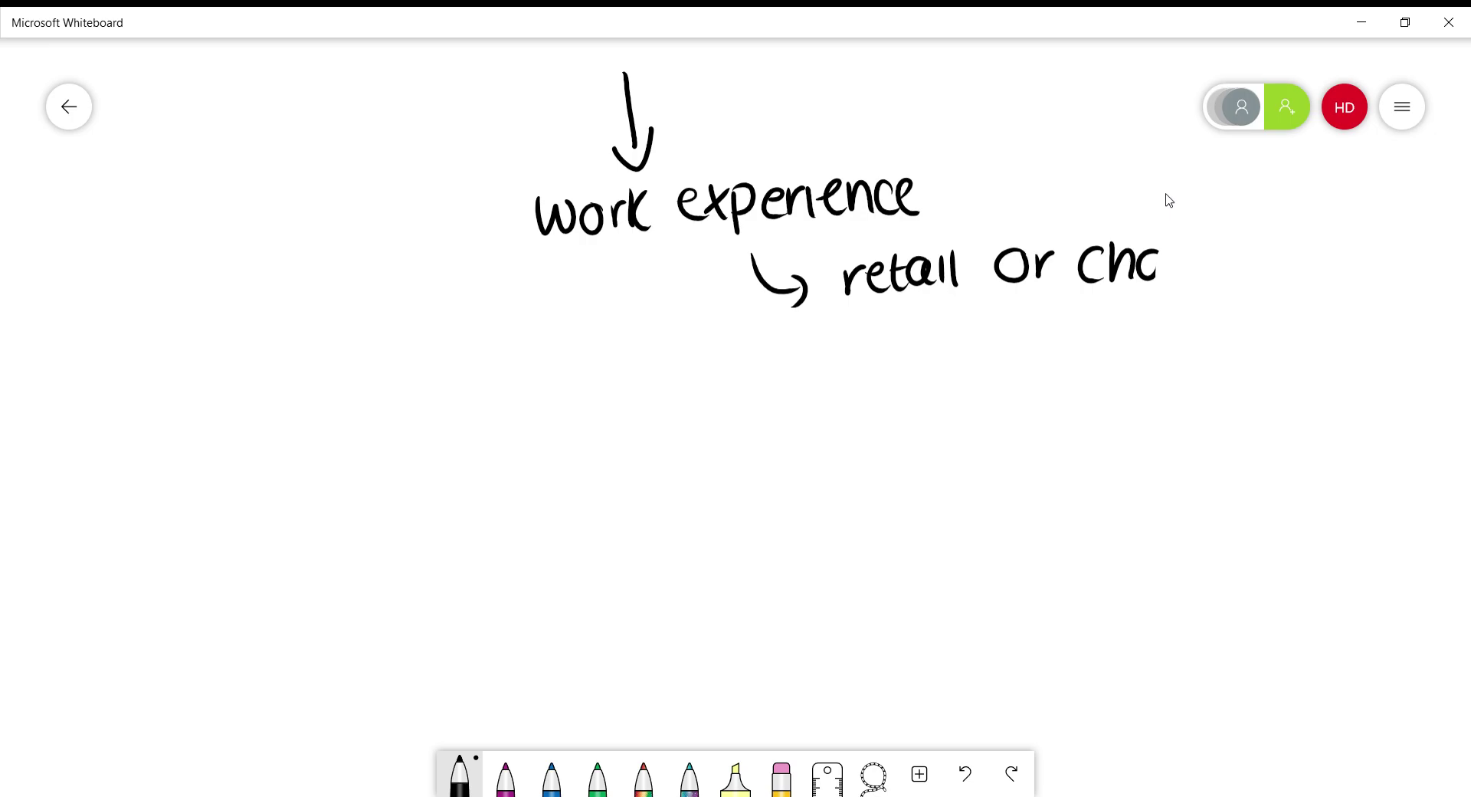
click(460, 775)
click(459, 775)
key(ctrl+z)
key(ctrl+z)
right_click(1168, 200)
mouse_move(1131, 250)
mouse_down()
mouse_move(1137, 291)
mouse_move(1198, 243)
mouse_move(1212, 276)
mouse_move(1225, 253)
mouse_up()
Finish the note so it reads 'retail or charity shop'
drag(1222, 247, 1226, 297)
drag(1304, 247, 1279, 290)
mouse_move(1307, 291)
mouse_down()
mouse_move(1327, 254)
mouse_move(1331, 292)
mouse_up()
drag(1349, 260, 1360, 301)
drag(1362, 268, 1365, 288)
Draw a down arrow below 'Work experience' and write 'Predicted grades'
mouse_move(663, 309)
mouse_down()
mouse_move(666, 408)
mouse_move(679, 368)
mouse_up()
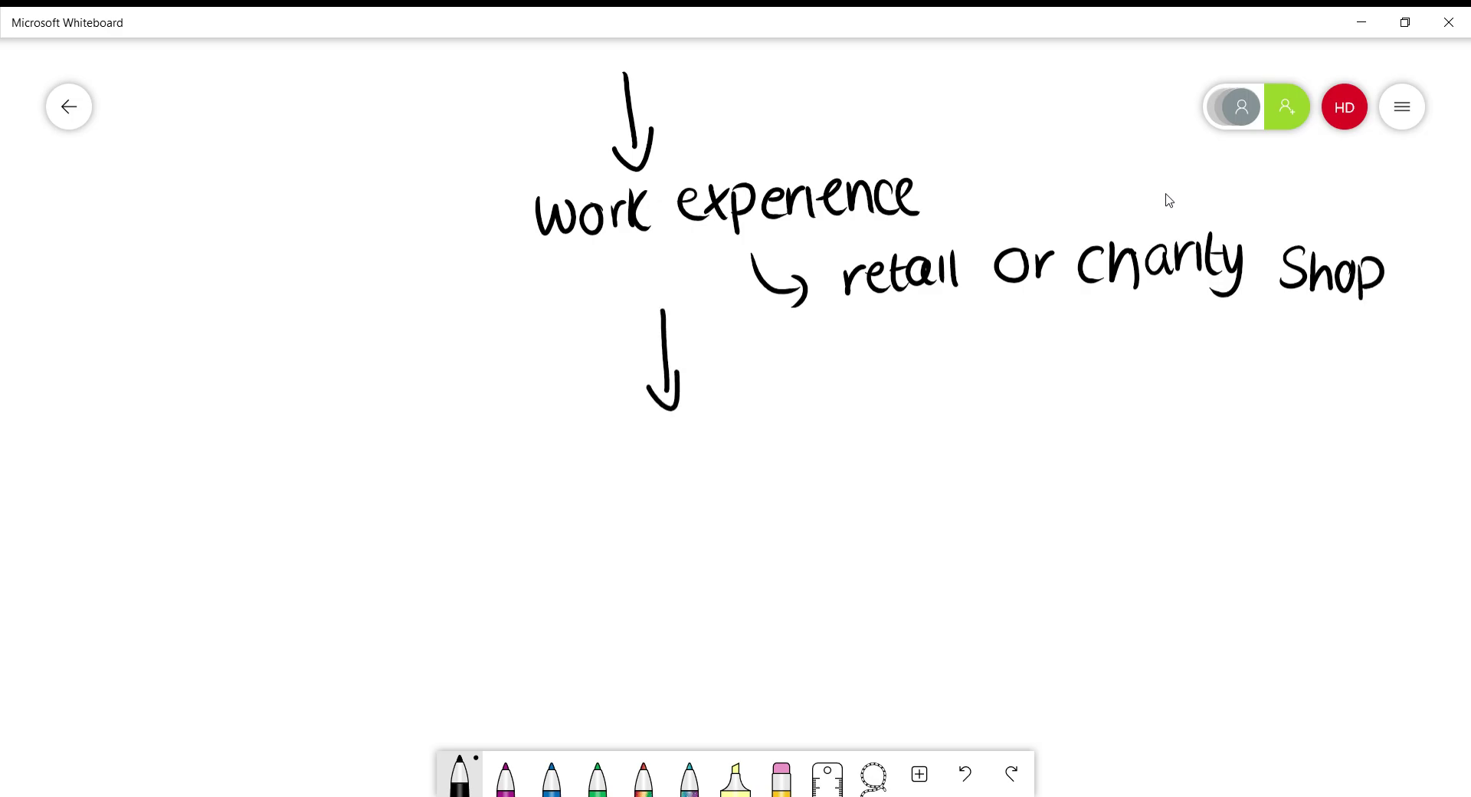
drag(588, 435, 591, 485)
mouse_move(585, 434)
mouse_down()
mouse_move(591, 464)
mouse_move(634, 446)
mouse_move(654, 477)
mouse_move(685, 465)
mouse_up()
drag(691, 441, 703, 473)
drag(727, 445, 734, 473)
drag(721, 447, 740, 444)
drag(740, 463, 776, 468)
drag(846, 430, 831, 481)
mouse_move(861, 463)
mouse_down()
mouse_move(864, 434)
mouse_move(879, 434)
mouse_up()
mouse_move(900, 432)
mouse_down()
mouse_move(890, 458)
mouse_move(912, 457)
mouse_up()
mouse_move(928, 410)
mouse_down()
mouse_move(931, 457)
mouse_move(949, 457)
mouse_up()
mouse_move(956, 426)
mouse_down()
mouse_move(955, 460)
mouse_move(1117, 488)
mouse_up()
Branch a hooked arrow from 'grades' to 'content videos'
mouse_move(1126, 487)
mouse_down()
mouse_move(1142, 459)
mouse_move(1134, 487)
mouse_up()
drag(1150, 465, 1188, 488)
drag(1174, 469, 1251, 487)
mouse_move(1260, 452)
mouse_down()
mouse_move(1261, 482)
mouse_move(1272, 466)
mouse_up()
drag(1194, 507, 1216, 505)
mouse_move(1229, 509)
mouse_down()
mouse_move(1229, 533)
mouse_move(1253, 534)
mouse_up()
mouse_move(1259, 495)
mouse_down()
mouse_move(1261, 535)
mouse_move(1288, 535)
mouse_up()
mouse_move(1299, 513)
mouse_down()
mouse_move(1313, 518)
mouse_move(1303, 528)
mouse_up()
drag(1339, 511, 1320, 542)
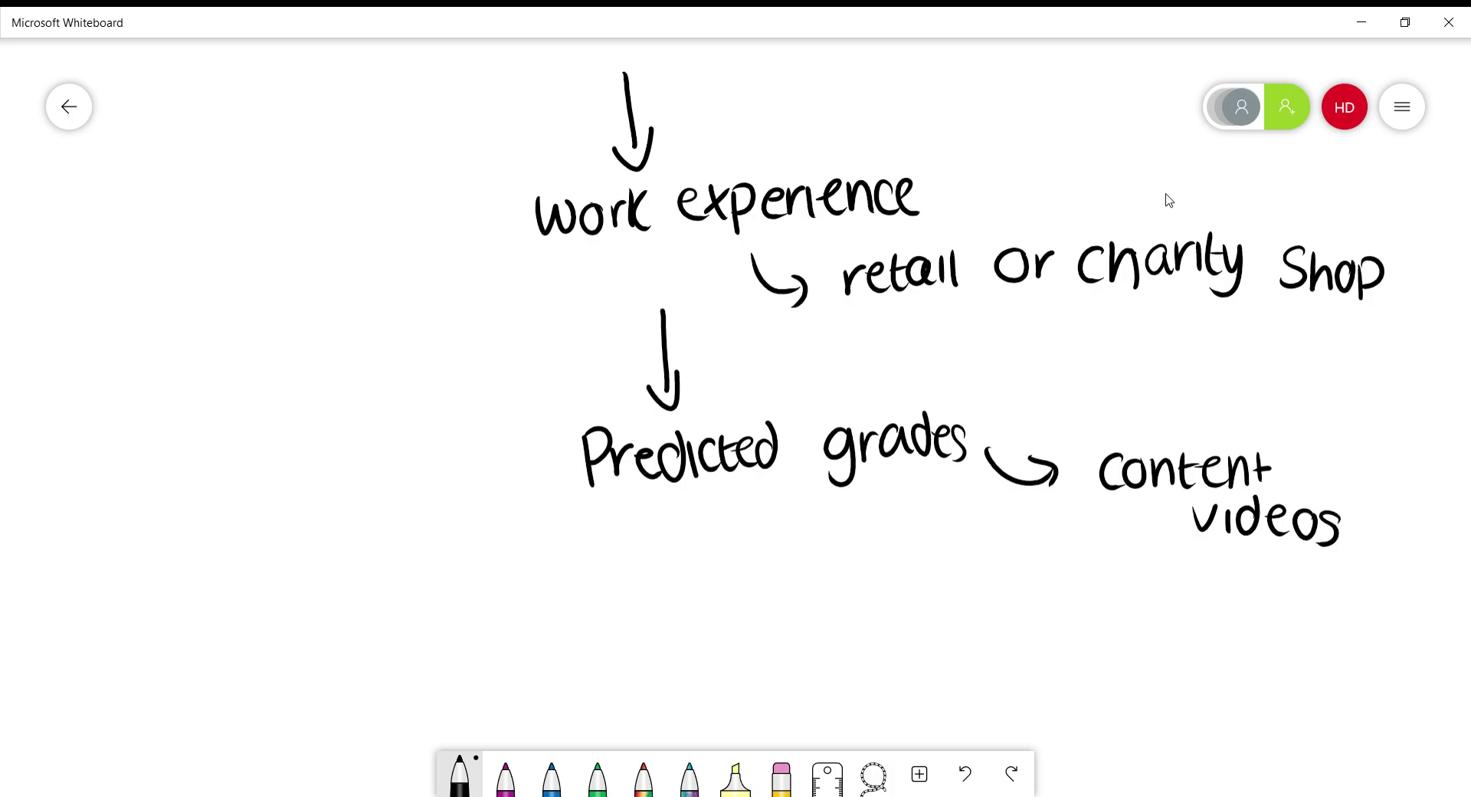
Draw a down arrow below 'Predicted grades' and write 'UCAT'
drag(674, 502, 673, 566)
mouse_move(691, 538)
mouse_down()
mouse_move(668, 571)
mouse_move(650, 551)
mouse_up()
mouse_move(608, 601)
mouse_down()
mouse_move(634, 596)
mouse_move(662, 633)
mouse_up()
mouse_move(671, 598)
mouse_down()
mouse_move(669, 631)
mouse_move(699, 629)
mouse_up()
drag(672, 619, 725, 588)
drag(721, 591, 717, 619)
Draw a curved arrow leftward from 'UCAT' and write 'entry' on the left
mouse_move(563, 609)
mouse_down()
mouse_move(429, 570)
mouse_move(440, 567)
mouse_up()
drag(132, 495, 173, 507)
mouse_move(175, 464)
mouse_down()
mouse_move(179, 506)
mouse_move(195, 478)
mouse_up()
mouse_move(191, 499)
mouse_down()
mouse_move(224, 469)
mouse_move(211, 527)
mouse_up()
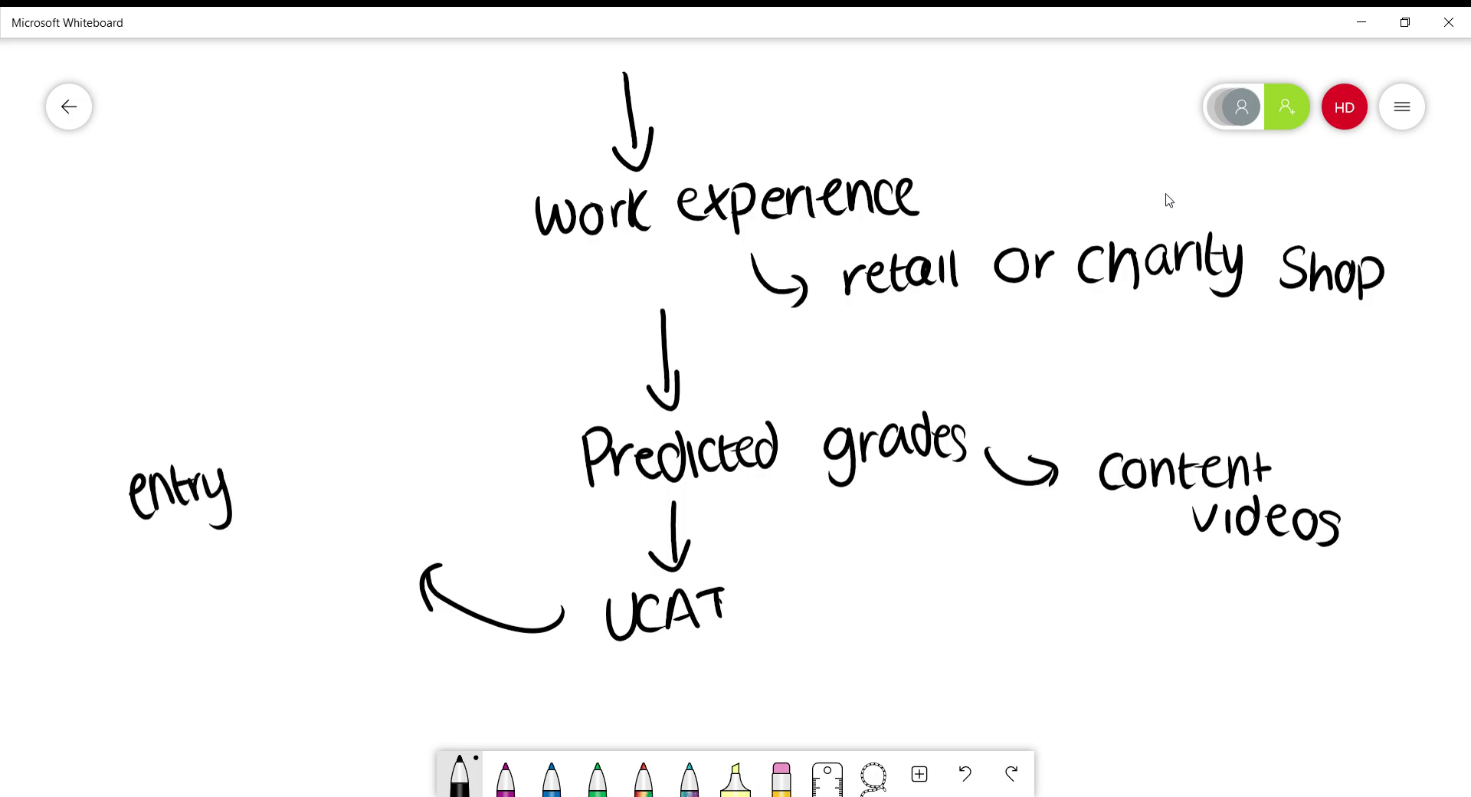
Handwrite "entry exam: top 1%" in black ink to the left of UCAT
mouse_move(146, 545)
mouse_down()
mouse_move(133, 554)
mouse_move(157, 568)
mouse_up()
mouse_move(153, 537)
mouse_down()
mouse_move(179, 564)
mouse_move(158, 560)
mouse_up()
mouse_move(192, 533)
mouse_down()
mouse_move(178, 556)
mouse_move(203, 556)
mouse_up()
mouse_move(206, 553)
mouse_down()
mouse_move(216, 527)
mouse_move(243, 550)
mouse_up()
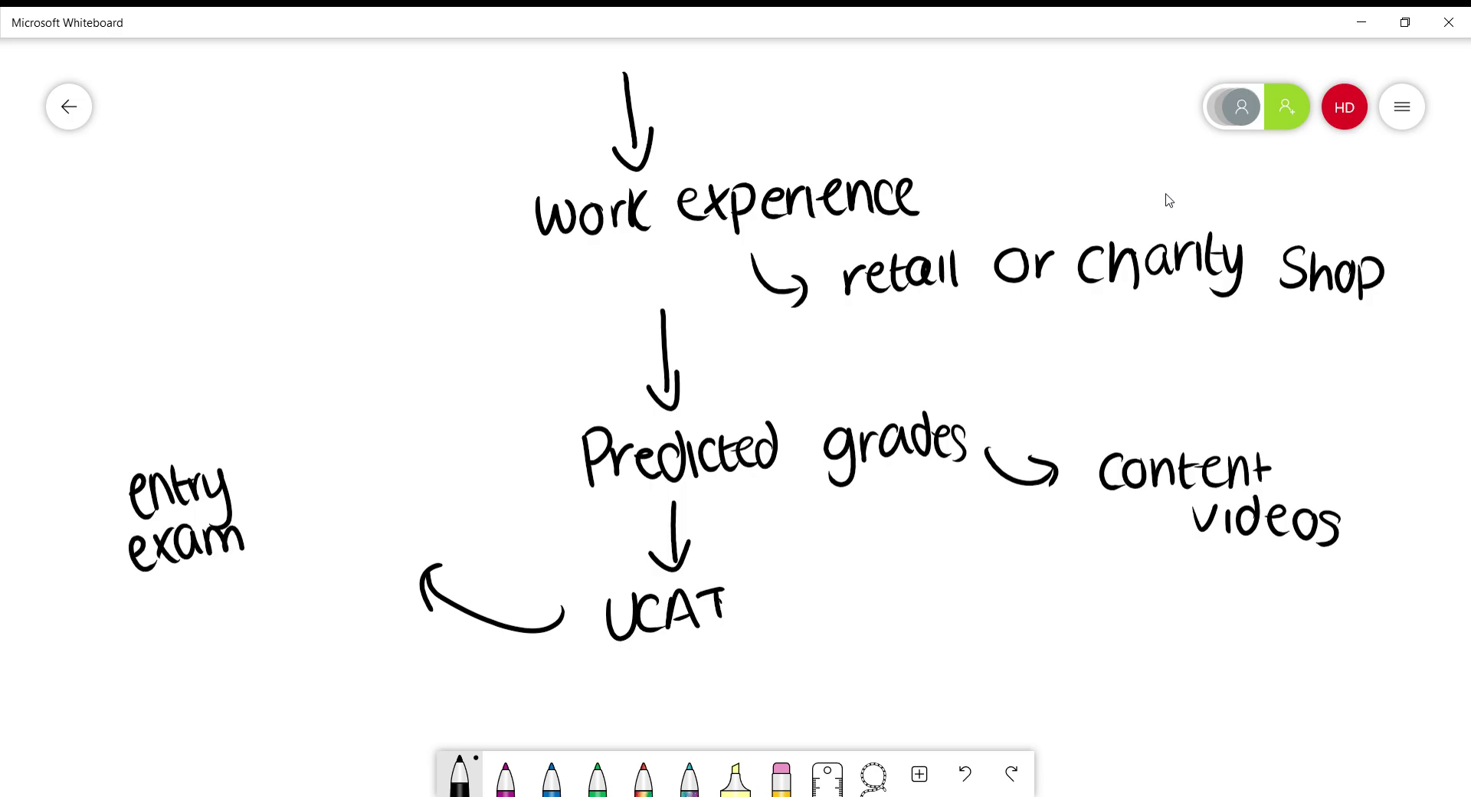
mouse_move(156, 586)
mouse_down()
mouse_move(150, 618)
mouse_move(162, 588)
mouse_move(173, 615)
mouse_up()
drag(190, 599, 189, 609)
drag(43, 592, 48, 625)
mouse_move(37, 604)
mouse_down()
mouse_move(60, 599)
mouse_move(87, 627)
mouse_up()
mouse_move(81, 602)
mouse_down()
mouse_move(92, 594)
mouse_move(87, 617)
mouse_up()
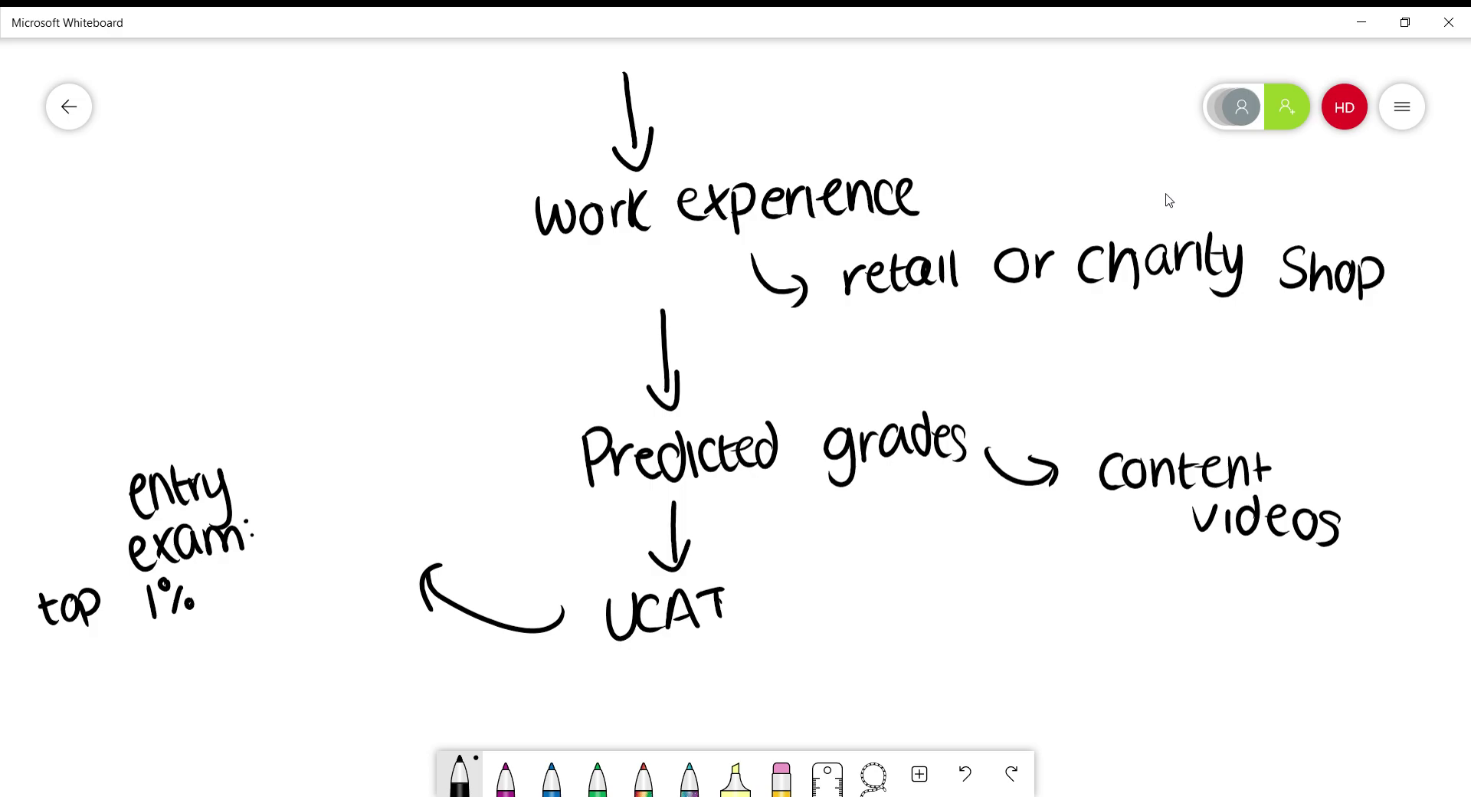
Draw a down arrow below UCAT leading to the next flowchart step
mouse_move(676, 656)
mouse_down()
mouse_move(674, 715)
mouse_move(692, 684)
mouse_up()
drag(604, 713, 600, 747)
mouse_move(602, 711)
mouse_down()
mouse_move(619, 703)
mouse_move(609, 720)
mouse_up()
mouse_move(617, 721)
mouse_down()
mouse_move(636, 733)
mouse_move(658, 711)
mouse_move(652, 734)
mouse_move(684, 717)
mouse_up()
Write "personal Statement" below the arrow, followed by a side arrow
mouse_move(692, 732)
mouse_down()
mouse_move(704, 709)
mouse_move(711, 732)
mouse_up()
mouse_move(730, 709)
mouse_down()
mouse_move(732, 731)
mouse_move(774, 708)
mouse_move(764, 725)
mouse_up()
mouse_move(801, 693)
mouse_down()
mouse_move(797, 725)
mouse_move(815, 705)
mouse_up()
drag(820, 697, 836, 724)
mouse_move(851, 690)
mouse_down()
mouse_move(846, 723)
mouse_move(857, 704)
mouse_move(870, 722)
mouse_up()
mouse_move(879, 698)
mouse_down()
mouse_move(877, 717)
mouse_move(931, 716)
mouse_up()
mouse_move(934, 717)
mouse_down()
mouse_move(938, 693)
mouse_move(952, 717)
mouse_up()
mouse_move(962, 679)
mouse_down()
mouse_move(957, 718)
mouse_move(983, 698)
mouse_move(1069, 683)
mouse_move(1078, 697)
mouse_up()
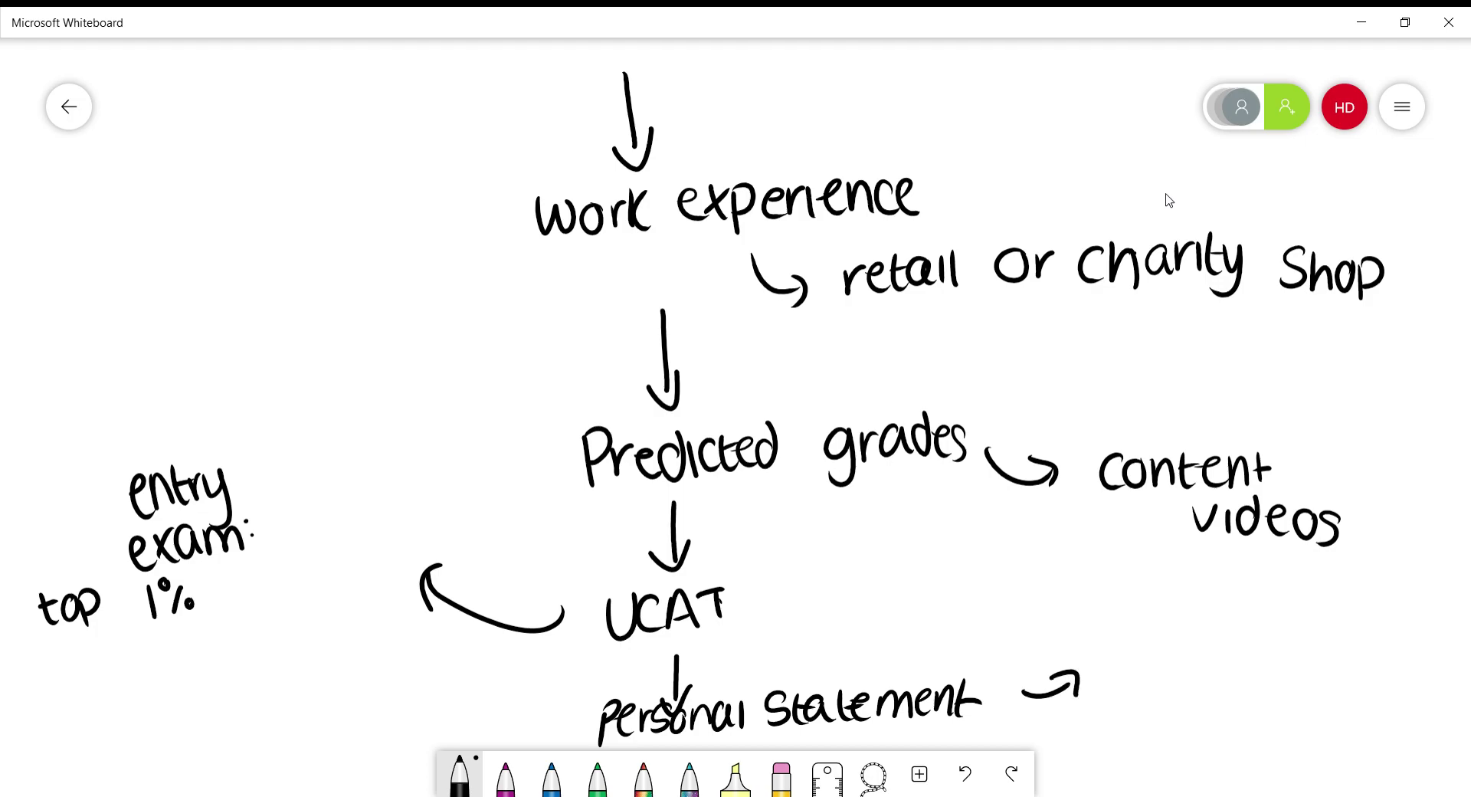
Handwrite "5000 Charecter 'ad'" beside the Personal Statement arrow
drag(1131, 622, 1110, 659)
mouse_move(1149, 624)
mouse_down()
mouse_move(1145, 653)
mouse_move(1149, 625)
mouse_up()
mouse_move(1172, 623)
mouse_down()
mouse_move(1168, 651)
mouse_move(1172, 622)
mouse_up()
drag(1195, 620, 1243, 649)
mouse_move(1251, 612)
mouse_down()
mouse_move(1265, 648)
mouse_move(1298, 646)
mouse_move(1317, 622)
mouse_up()
mouse_move(1317, 643)
mouse_down()
mouse_move(1333, 621)
mouse_move(1331, 646)
mouse_up()
mouse_move(1353, 621)
mouse_down()
mouse_move(1352, 644)
mouse_move(1368, 642)
mouse_up()
mouse_move(1363, 629)
mouse_down()
mouse_move(1385, 625)
mouse_move(1388, 640)
mouse_up()
drag(1390, 638, 1405, 618)
mouse_move(1143, 677)
mouse_down()
mouse_move(1132, 705)
mouse_move(1153, 704)
mouse_up()
mouse_move(1180, 679)
mouse_down()
mouse_move(1168, 704)
mouse_move(1189, 703)
mouse_move(1199, 681)
mouse_move(1111, 695)
mouse_up()
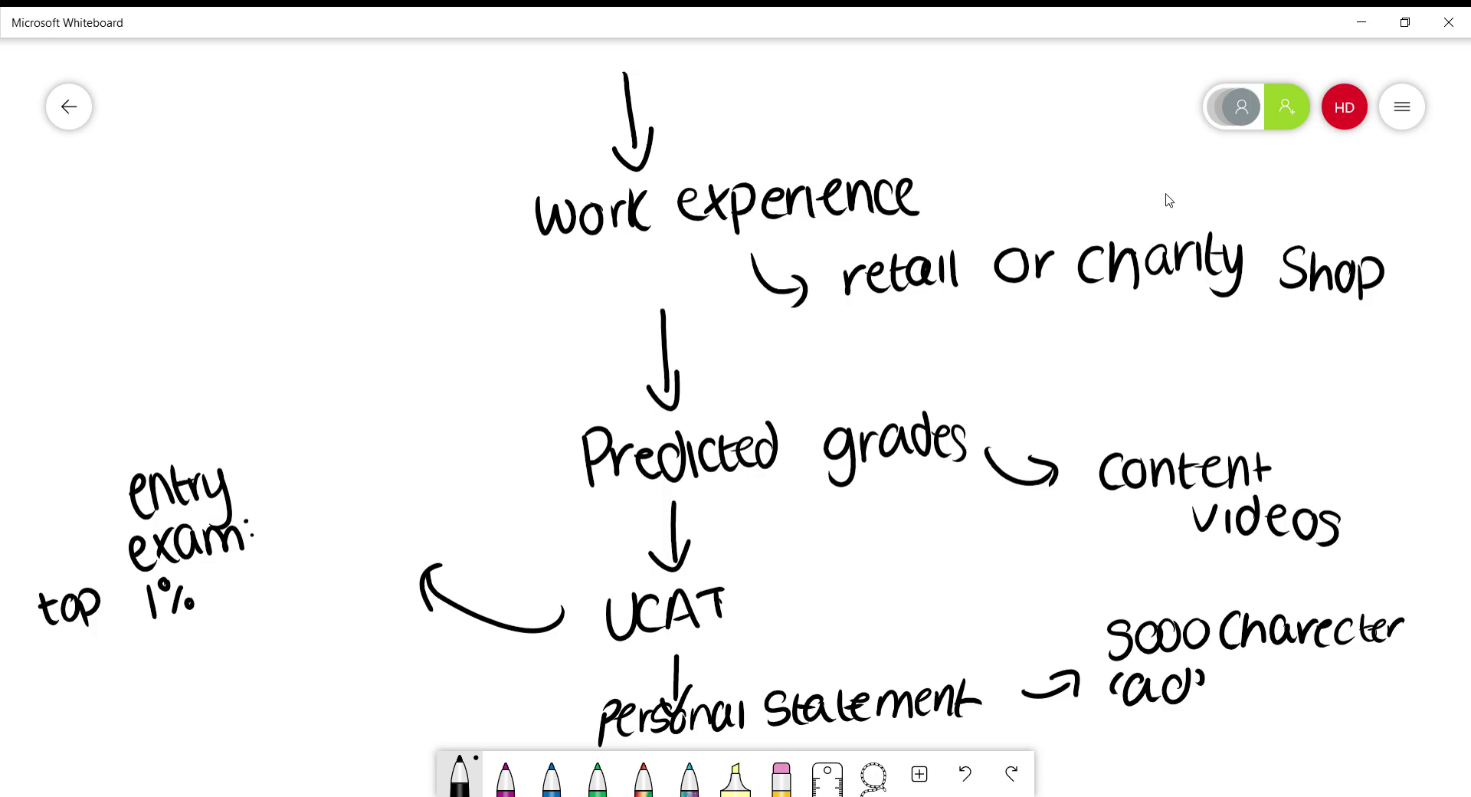
Continue the note with "that you car right" on the next lines
mouse_move(1257, 663)
mouse_down()
mouse_move(1252, 702)
mouse_move(1268, 677)
mouse_up()
mouse_move(1275, 660)
mouse_down()
mouse_move(1293, 698)
mouse_move(1336, 689)
mouse_up()
drag(1341, 674, 1358, 672)
mouse_move(1228, 711)
mouse_down()
mouse_move(1247, 714)
mouse_move(1229, 748)
mouse_up()
mouse_move(1265, 714)
mouse_down()
mouse_move(1293, 737)
mouse_move(1363, 724)
mouse_move(1391, 702)
mouse_up()
mouse_move(1286, 739)
mouse_down()
mouse_move(1306, 741)
mouse_move(1309, 762)
mouse_up()
drag(1333, 738, 1319, 774)
mouse_move(1342, 735)
mouse_down()
mouse_move(1341, 769)
mouse_move(1367, 769)
mouse_up()
drag(1379, 737, 1390, 757)
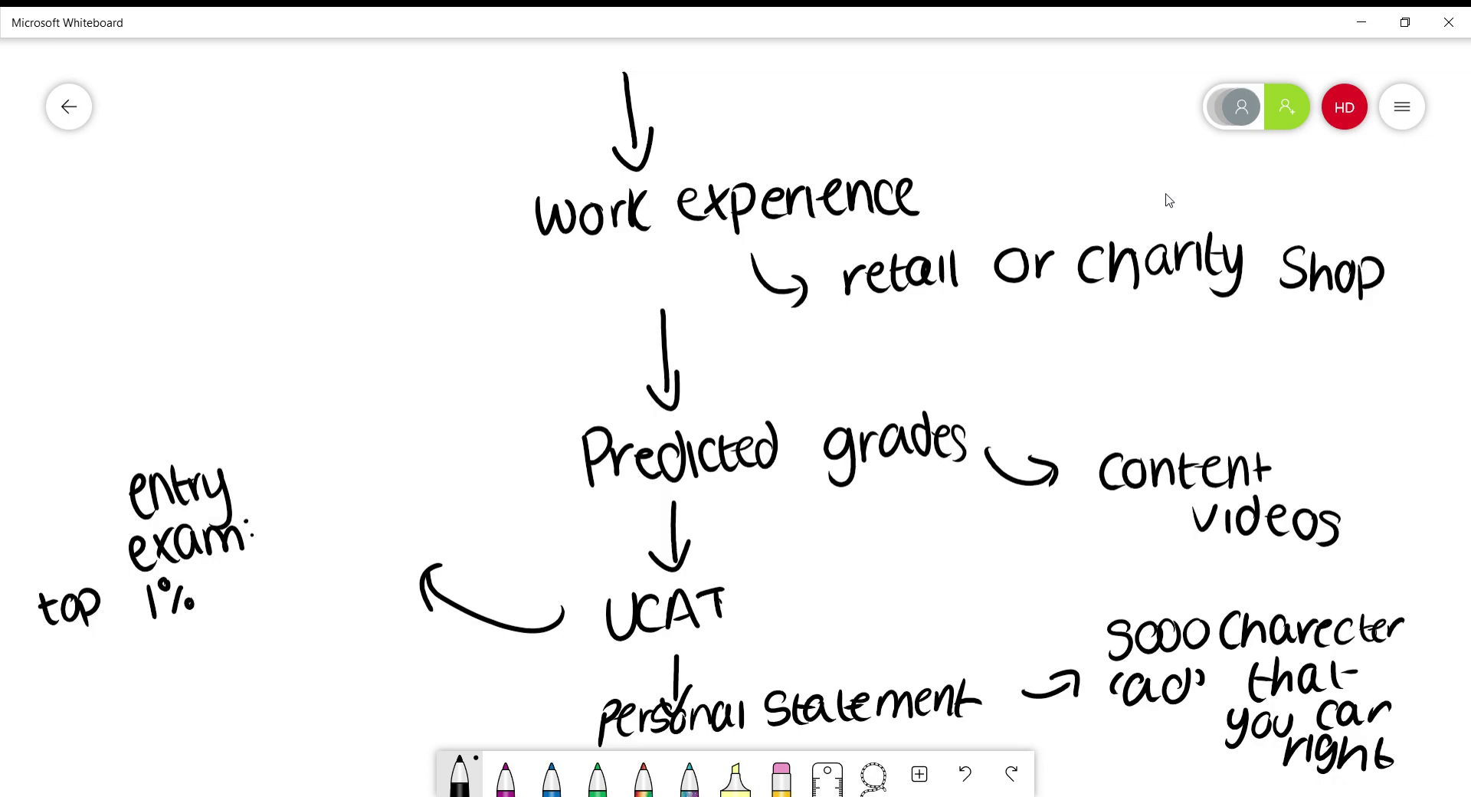
Erase the misspelt "right", rewrite it as "write", and correct "car" to "can"
click(781, 776)
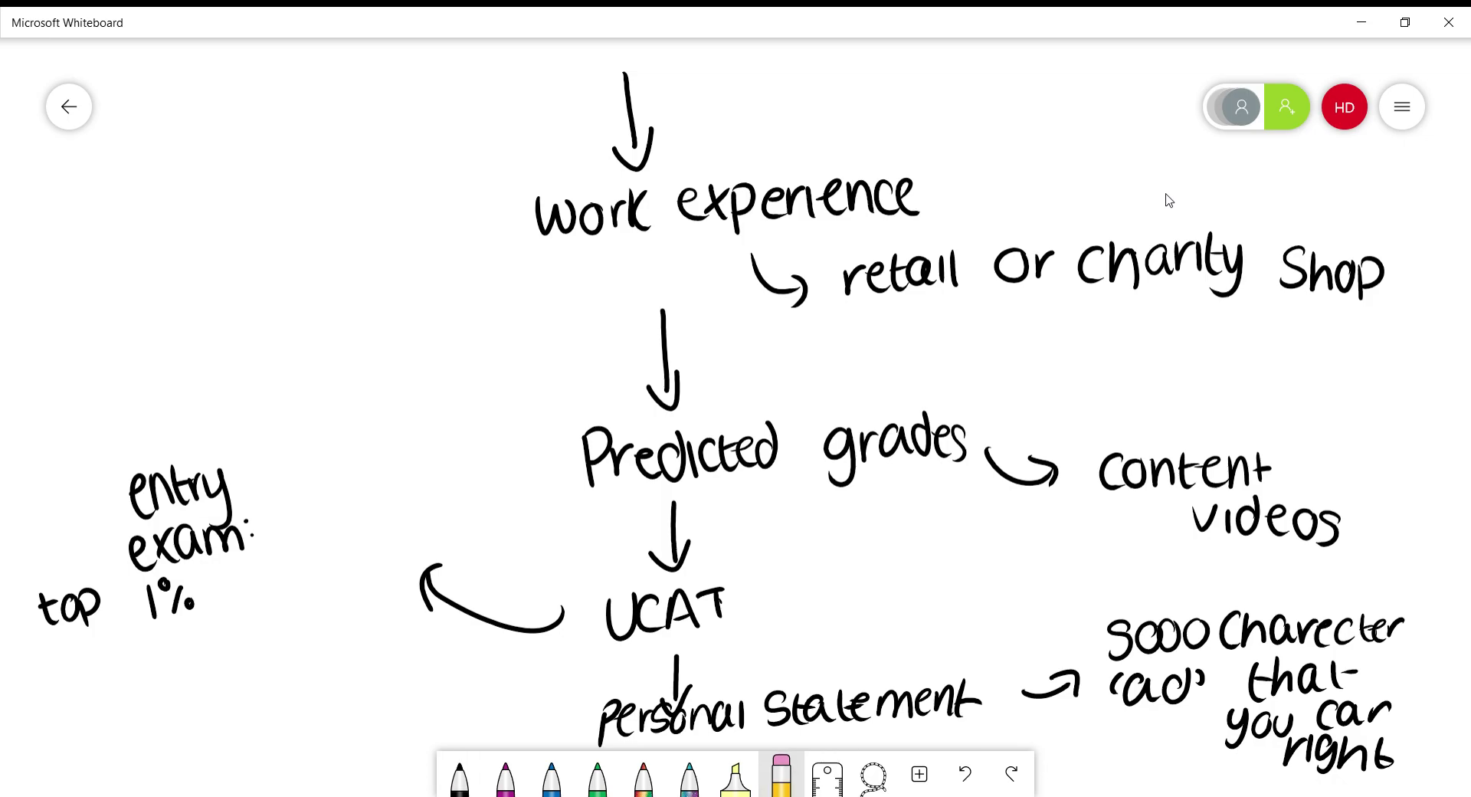
mouse_move(1390, 757)
mouse_down()
mouse_move(1302, 759)
mouse_move(1379, 755)
mouse_up()
click(459, 776)
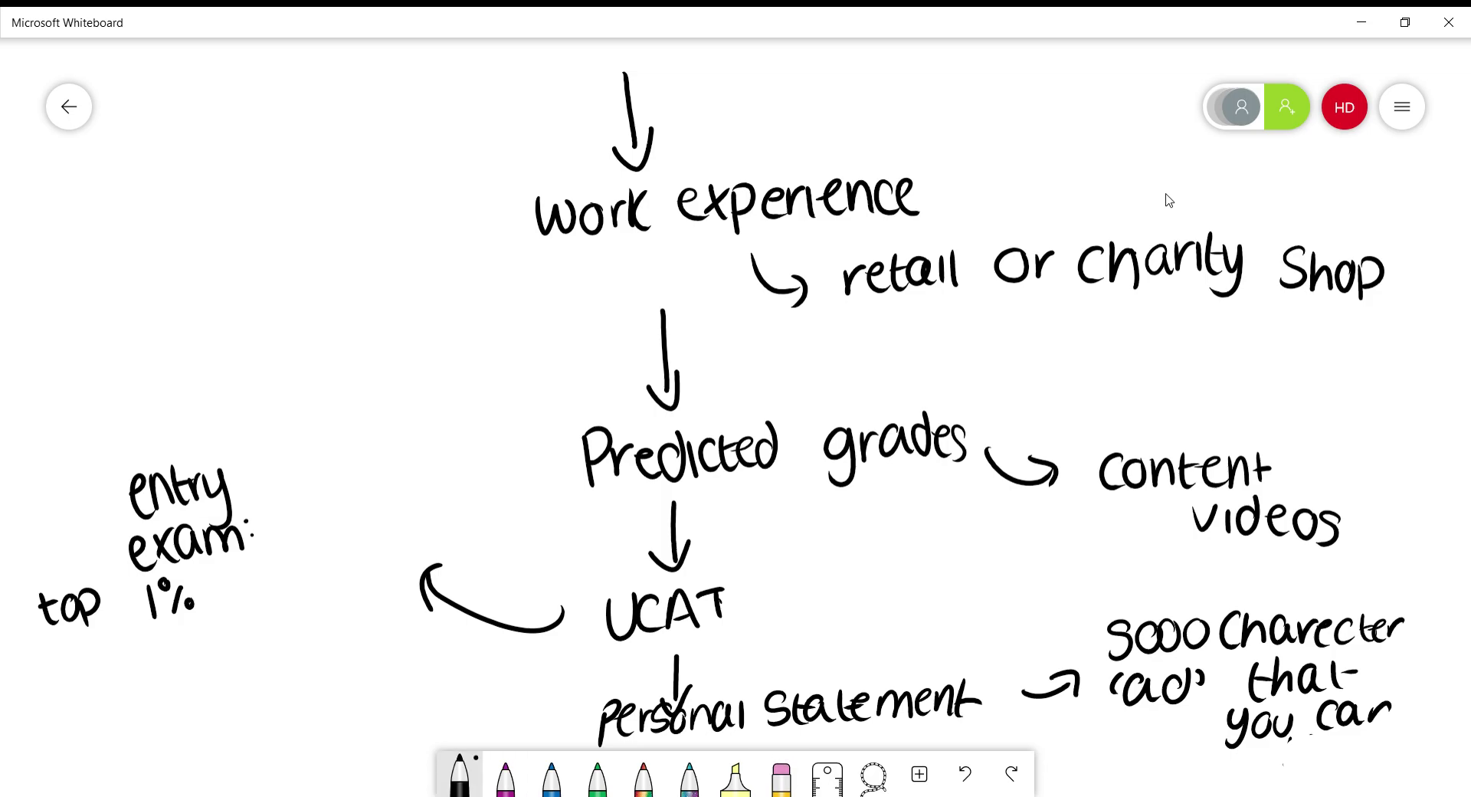
mouse_move(1286, 739)
mouse_down()
mouse_move(1306, 758)
mouse_move(1313, 739)
mouse_up()
mouse_move(1321, 758)
mouse_down()
mouse_move(1333, 741)
mouse_move(1349, 755)
mouse_up()
drag(1343, 755, 1368, 737)
mouse_move(1354, 747)
mouse_down()
mouse_move(1394, 762)
mouse_move(1392, 709)
mouse_up()
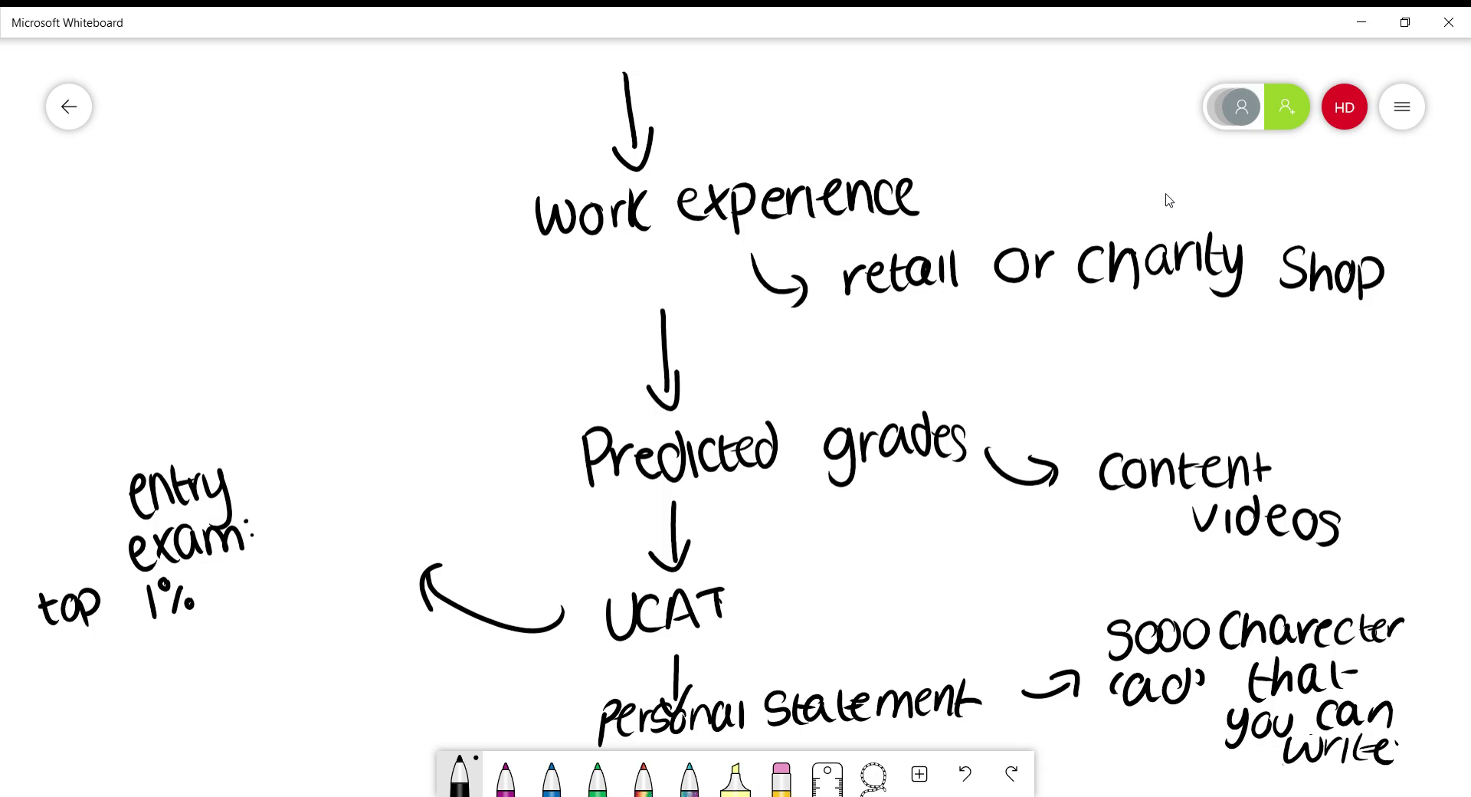